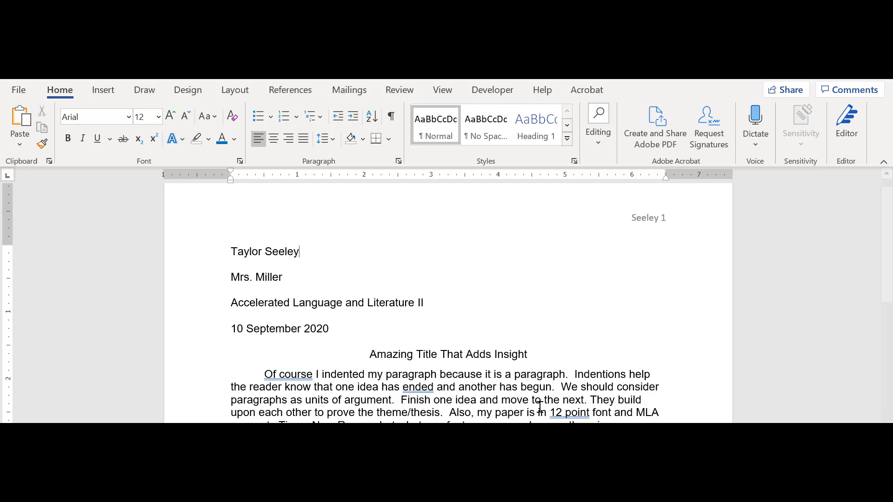
# - Delete the old text from the page header
pyautogui.doubleClick(651, 225)
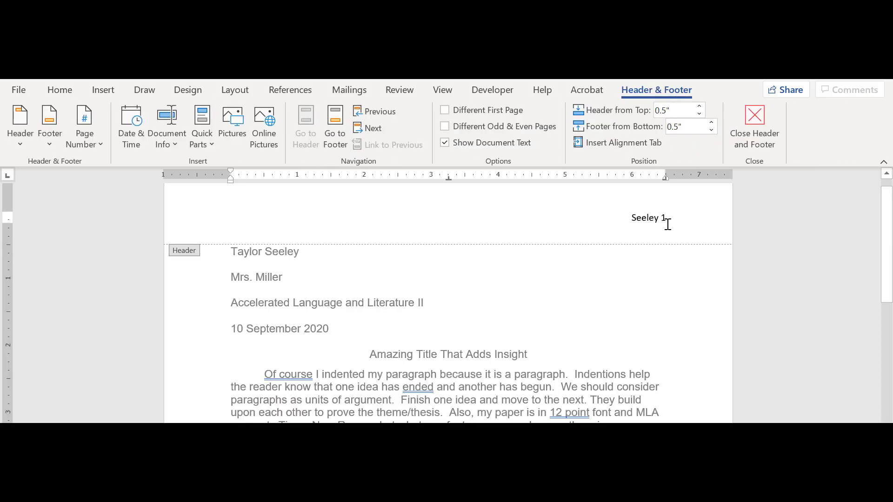
pyautogui.tripleClick(613, 220)
pyautogui.press('Delete')
pyautogui.doubleClick(584, 309)
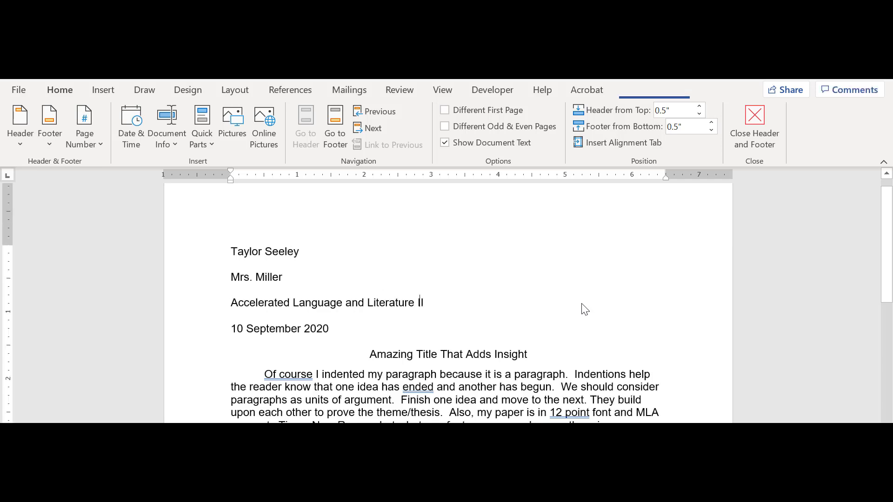
# - Put a right-aligned Plain Number 3 page number in the header, preceded by the student's surname
pyautogui.doubleClick(576, 203)
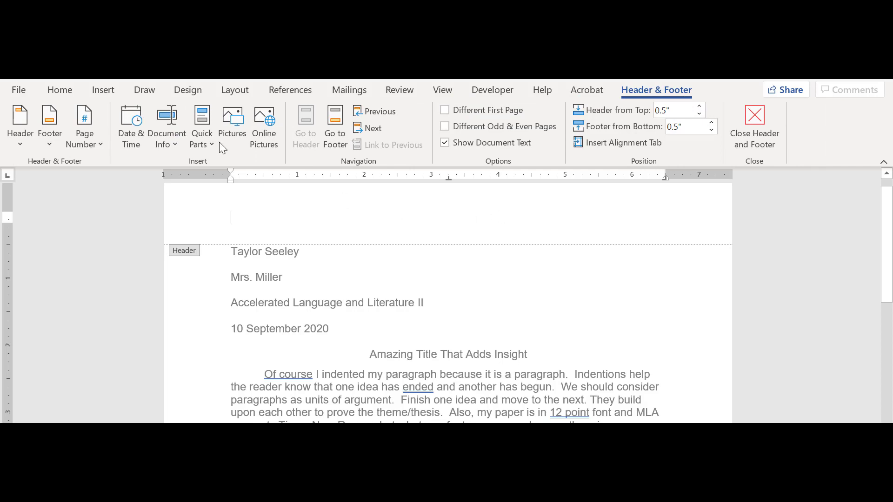
pyautogui.click(90, 126)
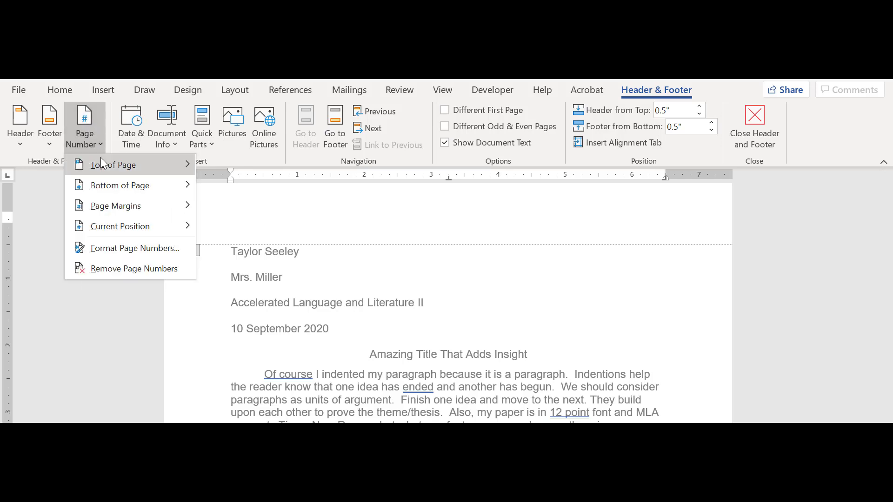
pyautogui.moveTo(102, 163)
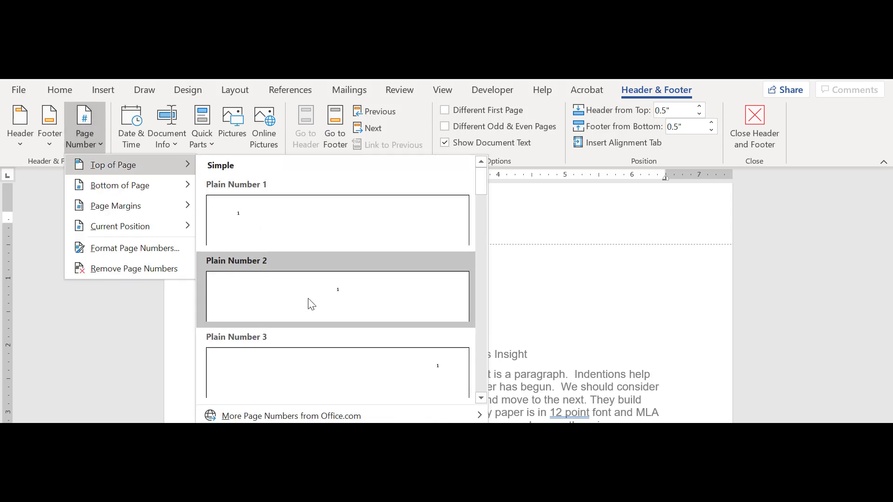
pyautogui.click(349, 372)
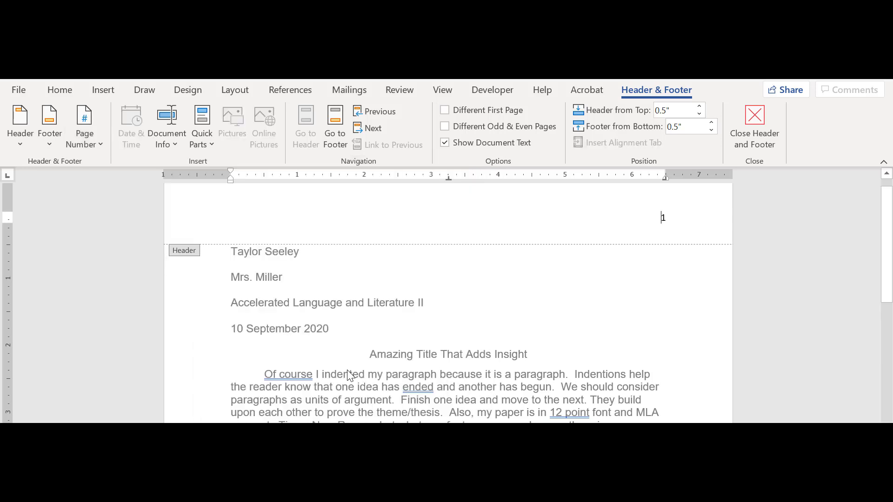
pyautogui.write('Seele')
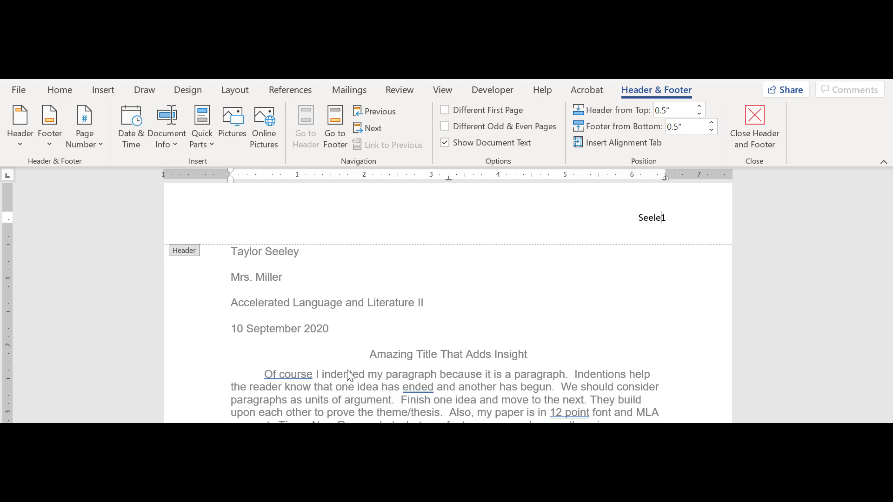
pyautogui.write('y')
pyautogui.doubleClick(492, 309)
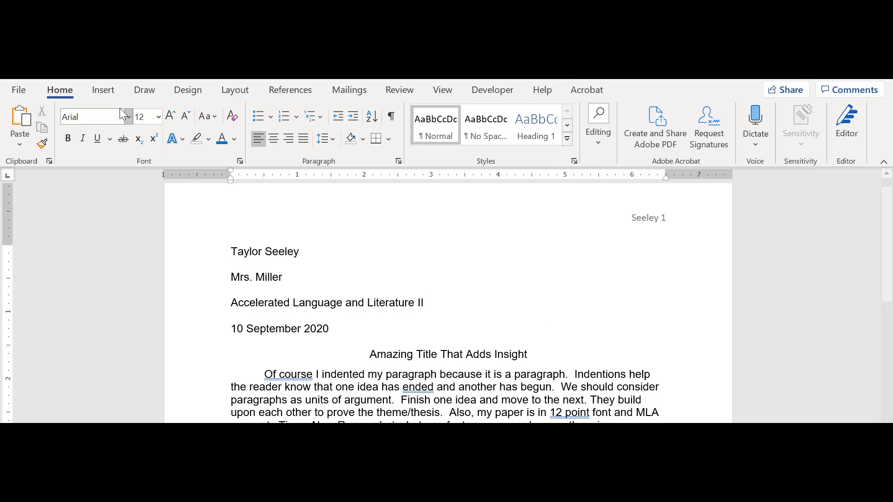
pyautogui.click(105, 90)
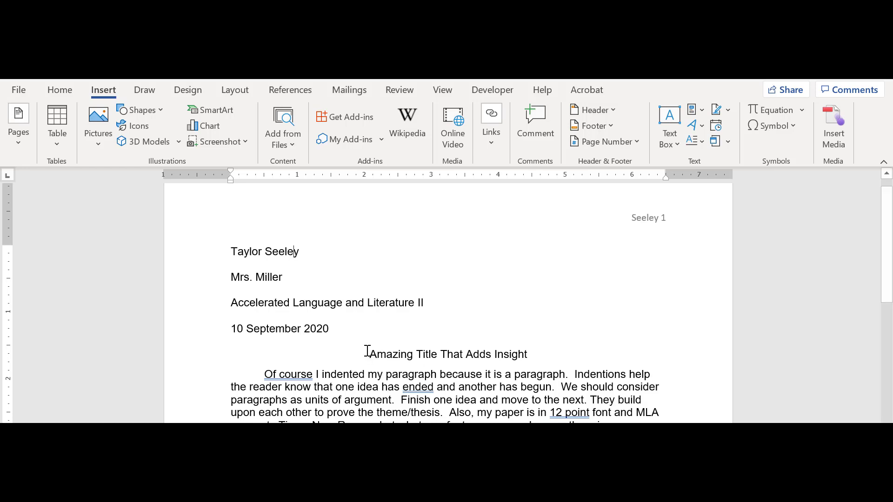
# - Set the title and paragraph to 2.0 line spacing
pyautogui.moveTo(370, 354); pyautogui.dragTo(618, 426)
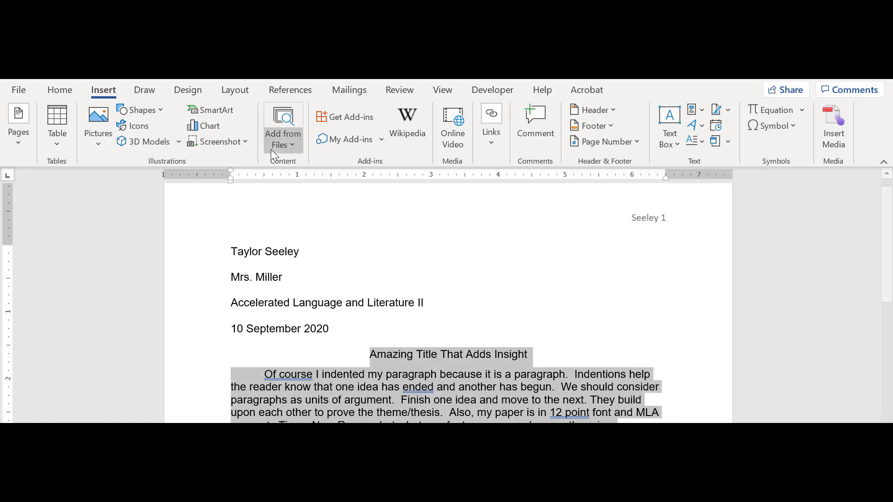
pyautogui.click(62, 91)
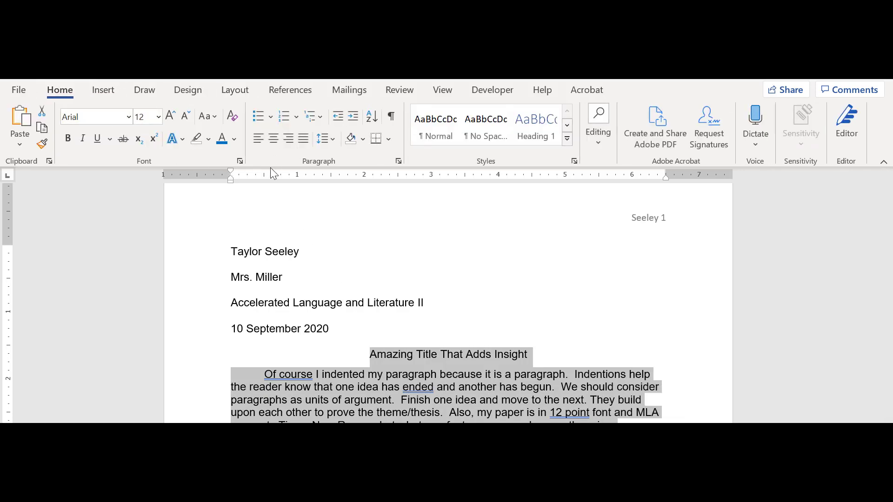
pyautogui.click(335, 139)
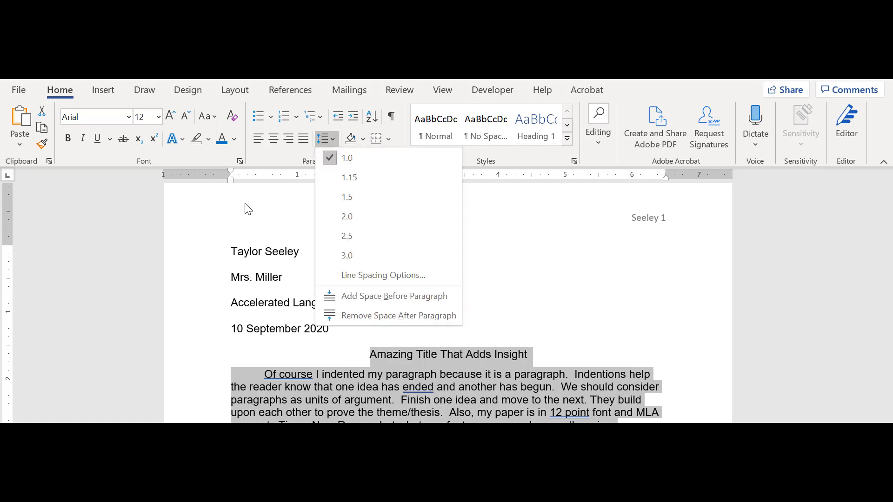
pyautogui.click(314, 156)
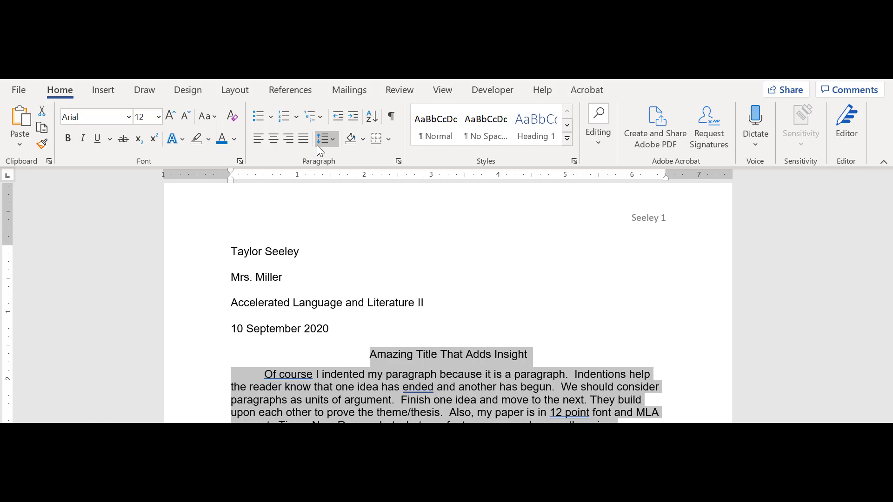
pyautogui.click(332, 139)
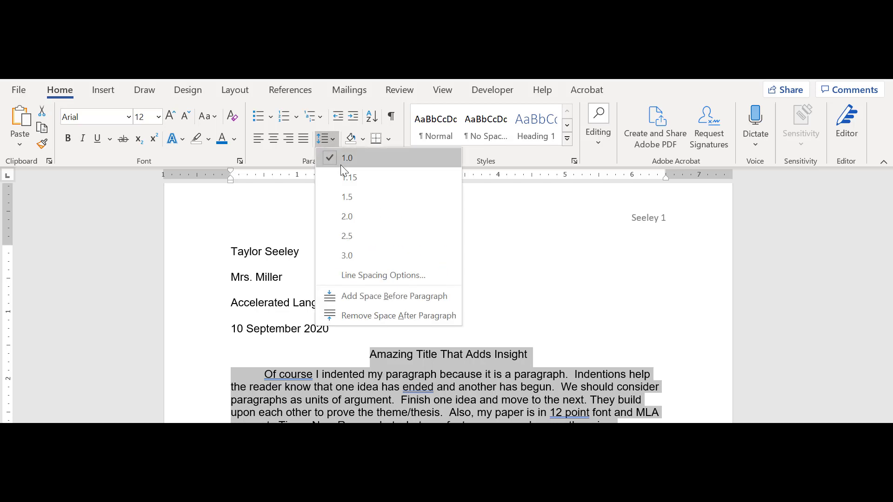
pyautogui.click(347, 218)
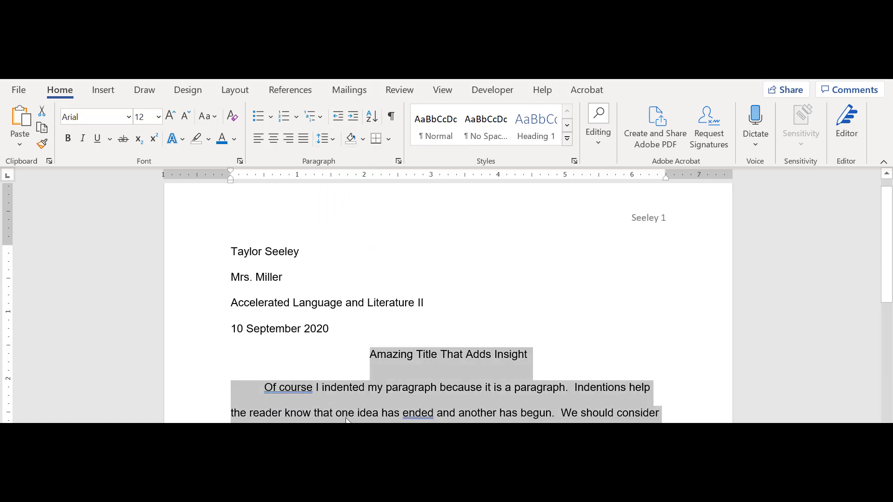
pyautogui.click(368, 369)
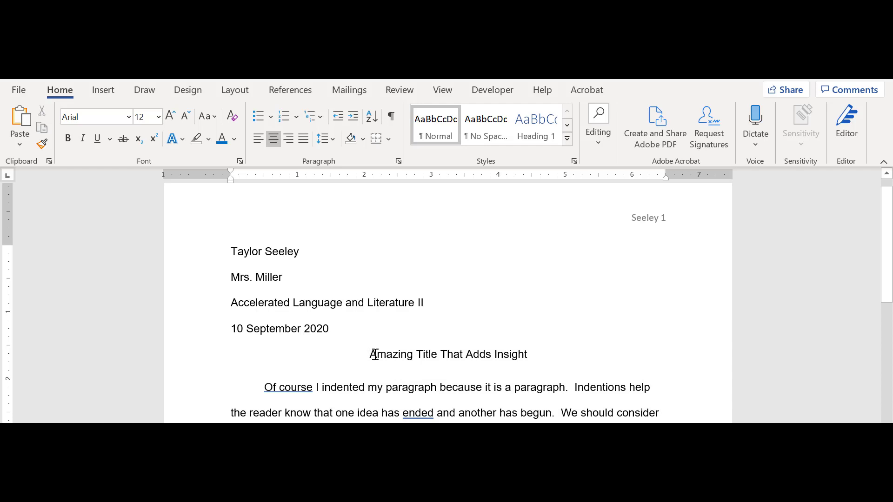
# - Remove the extra space after paragraphs for the title and body
pyautogui.moveTo(370, 354); pyautogui.dragTo(403, 412)
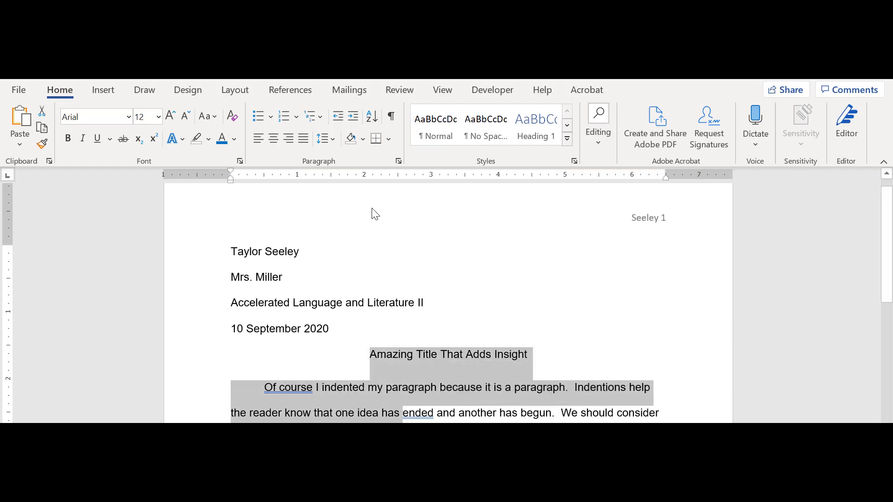
pyautogui.click(331, 146)
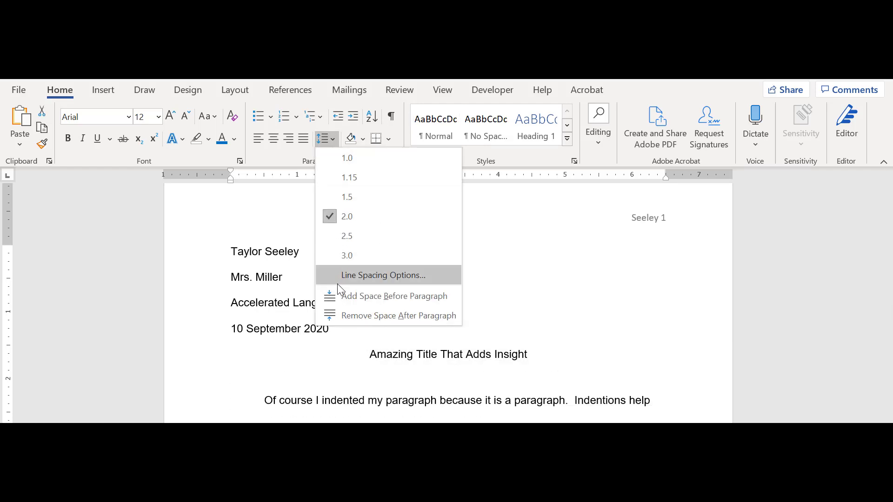
pyautogui.click(340, 317)
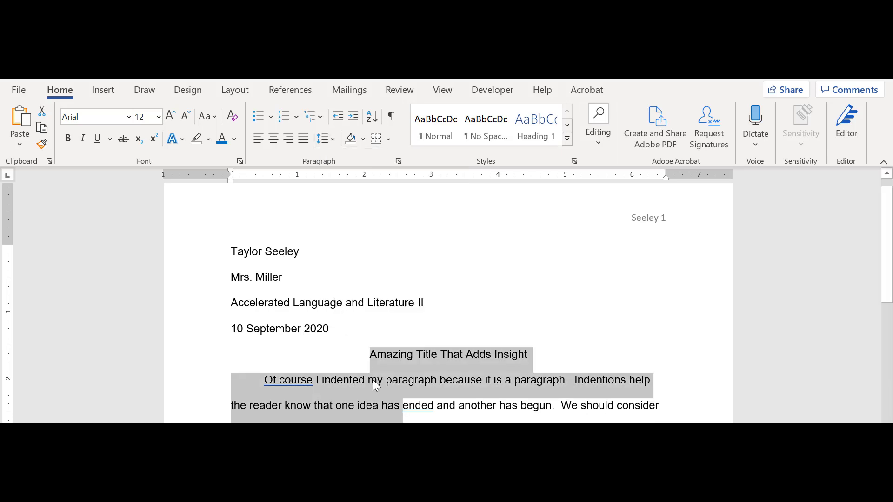
pyautogui.click(471, 337)
pyautogui.scroll(-3, 471, 336)
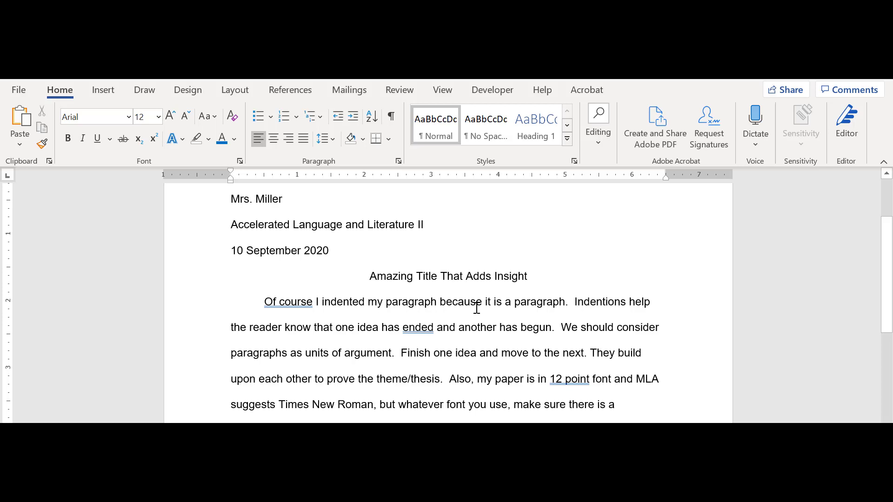
# - Replace the typed tab before "Of course" with a 0.5" first-line indent
pyautogui.click(538, 277)
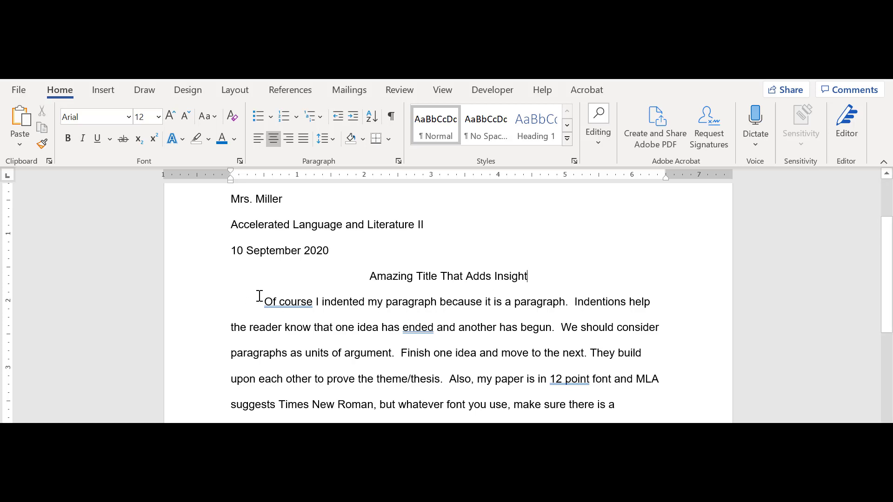
pyautogui.click(265, 300)
pyautogui.press('BackSpace')
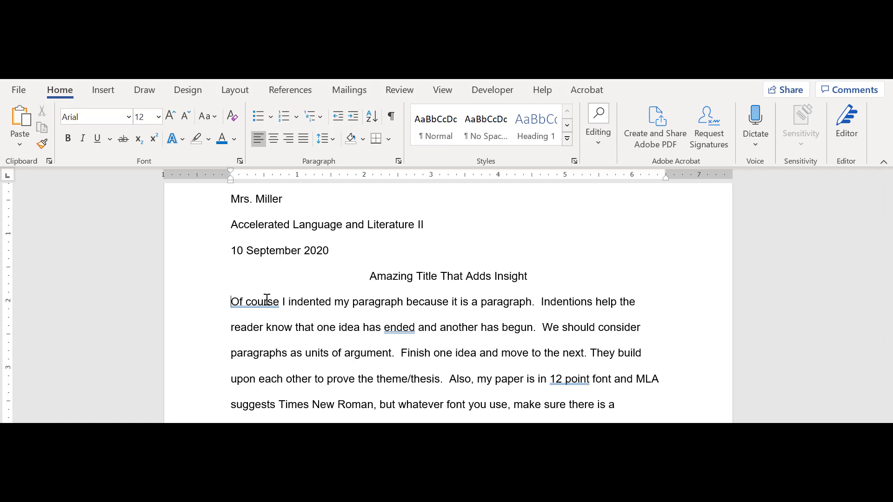
pyautogui.press('Tab')
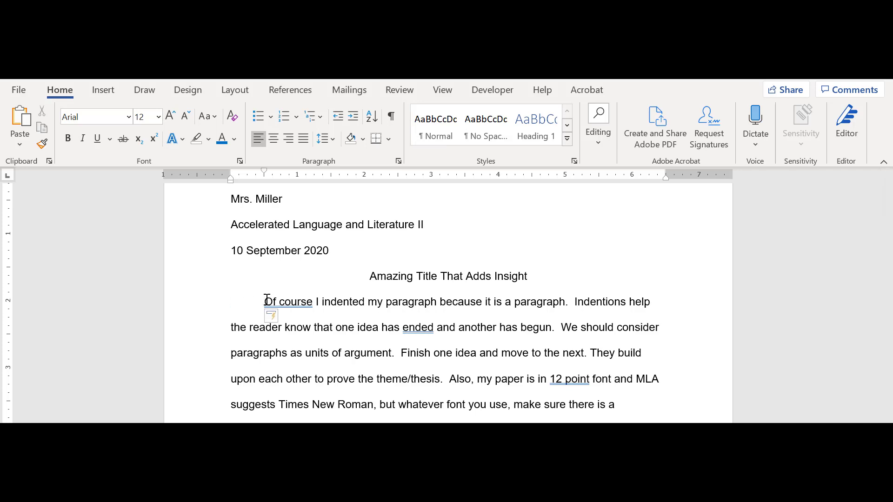
pyautogui.press('BackSpace')
pyautogui.press('Tab')
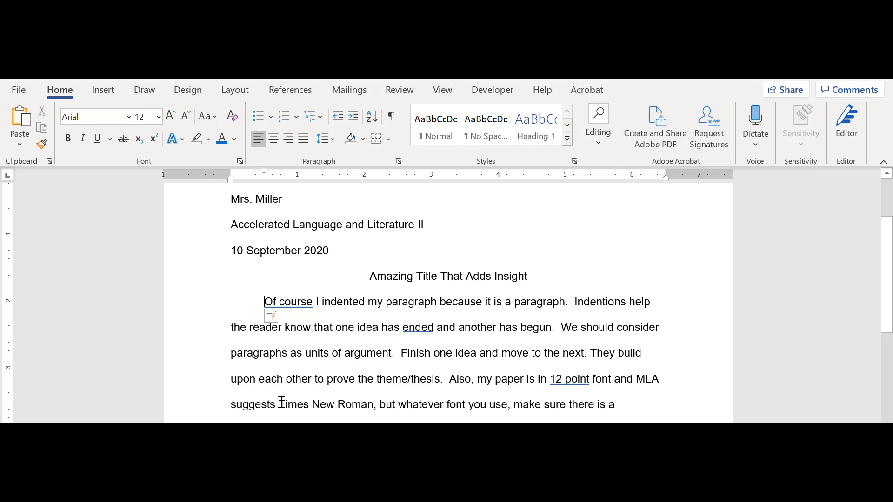
pyautogui.moveTo(299, 403); pyautogui.dragTo(374, 405)
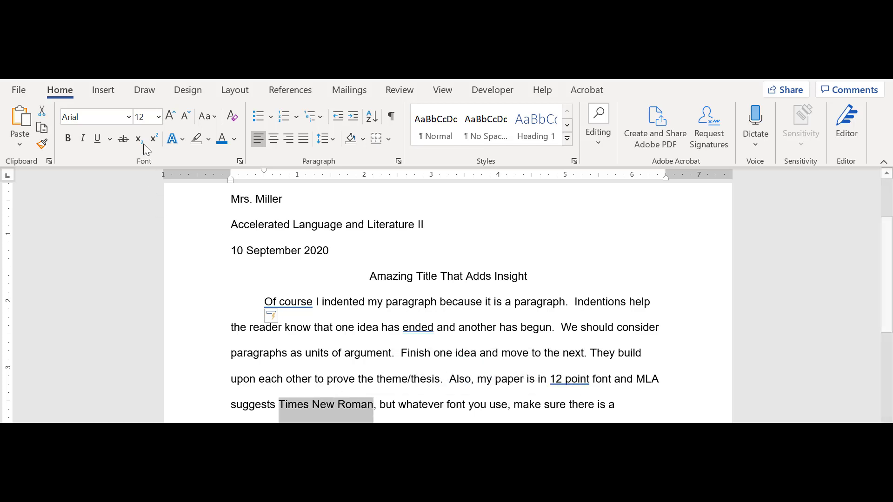
pyautogui.click(127, 120)
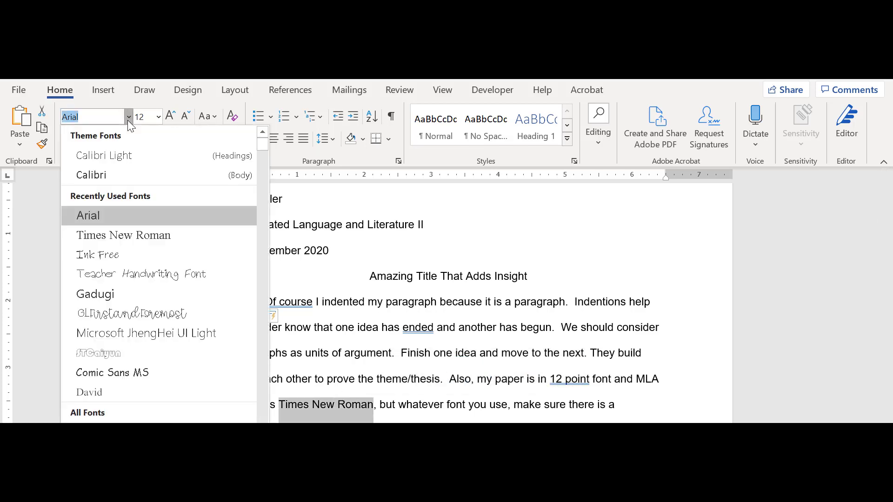
pyautogui.click(127, 120)
pyautogui.click(318, 325)
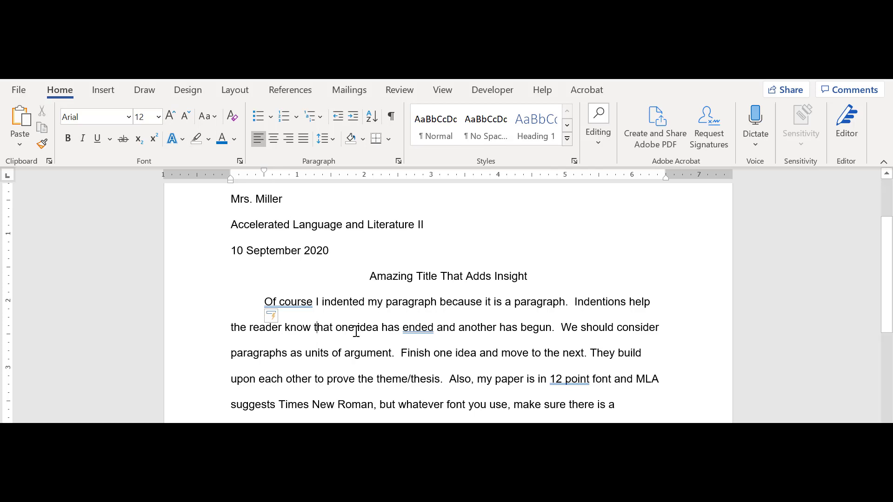
pyautogui.scroll(2, 356, 331)
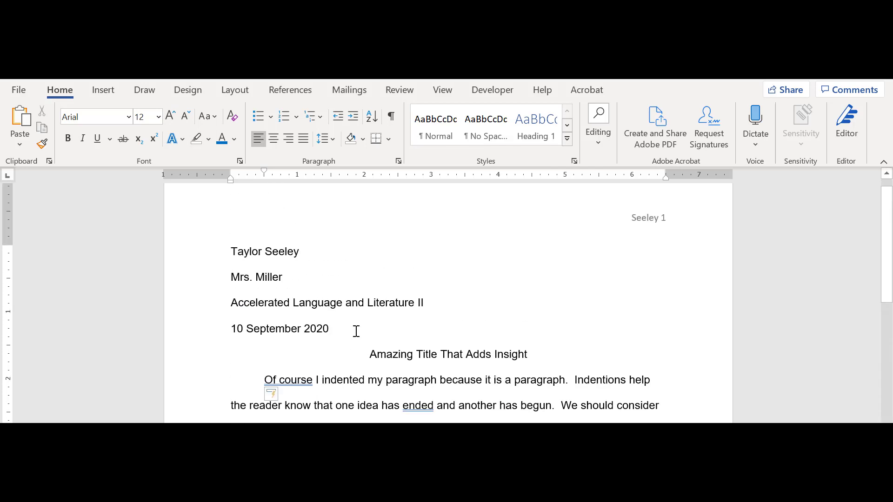
# - Start Save a Copy, browse to the 9th Grade folder in Save As, then cancel
pyautogui.click(21, 91)
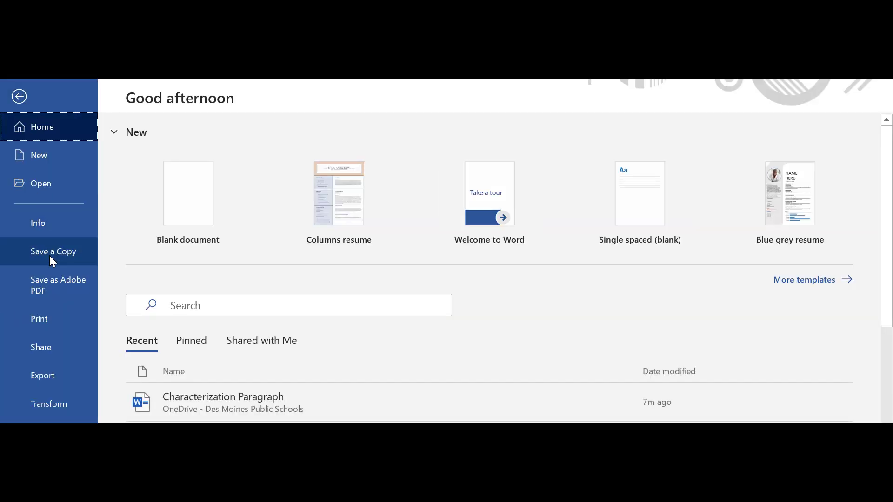
pyautogui.click(49, 256)
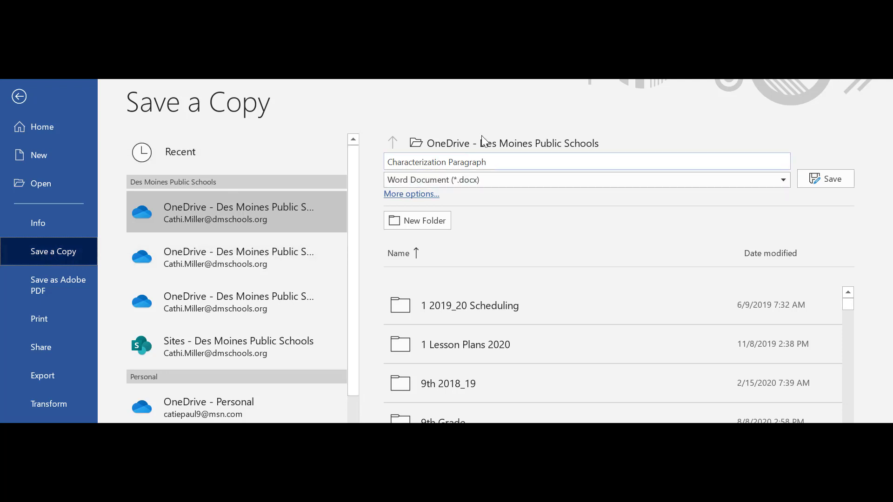
pyautogui.click(246, 215)
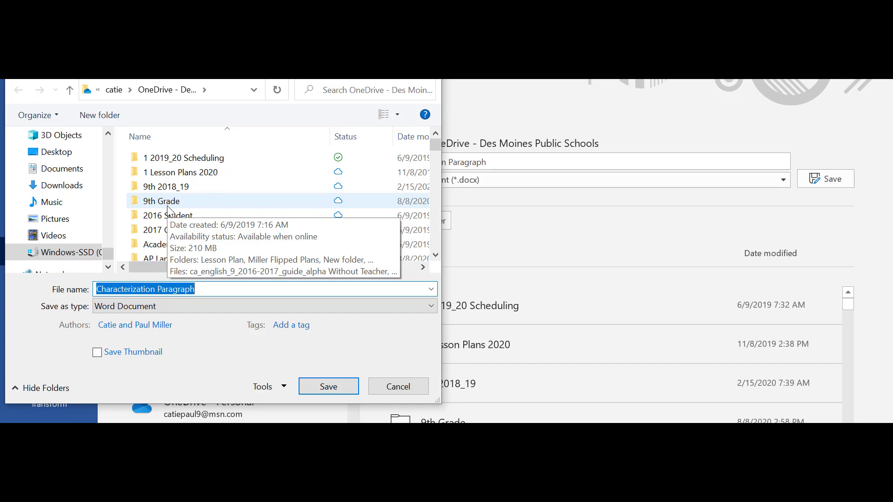
pyautogui.click(167, 206)
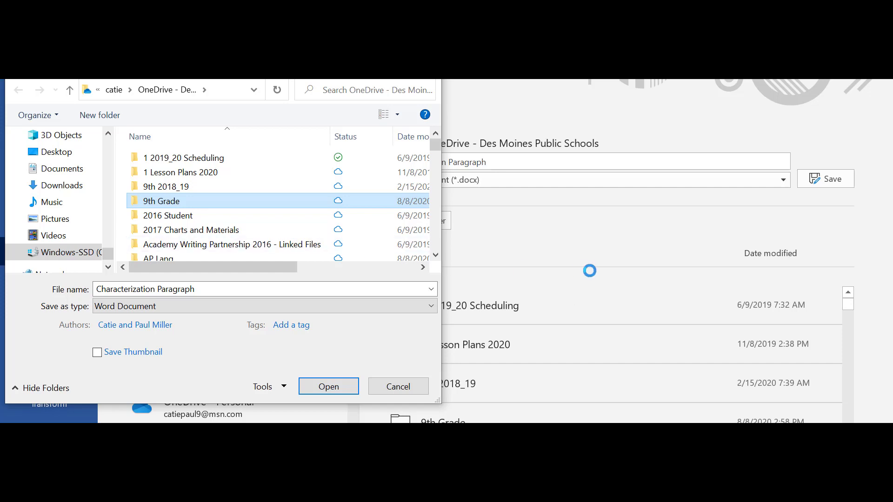
pyautogui.click(401, 386)
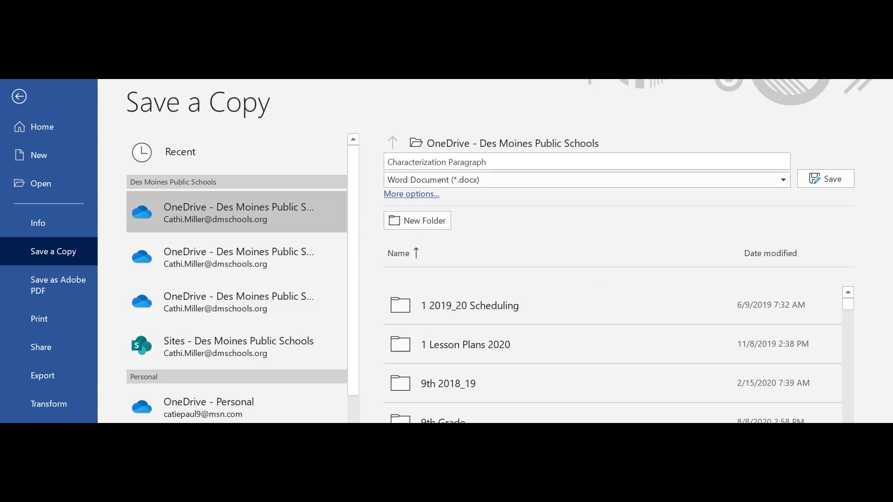
pyautogui.moveTo(552, 465)
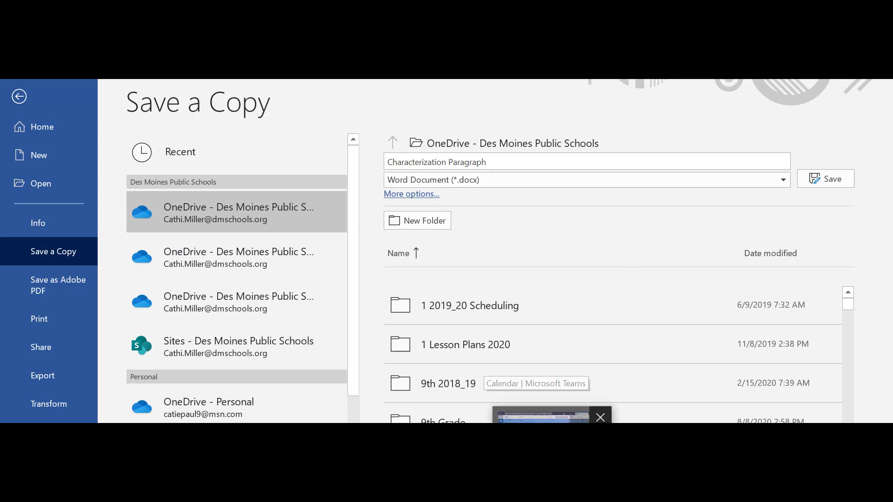
# - Switch to Outlook on the web in the browser and dismiss the app launcher
pyautogui.hotkey('alt', 'Tab')
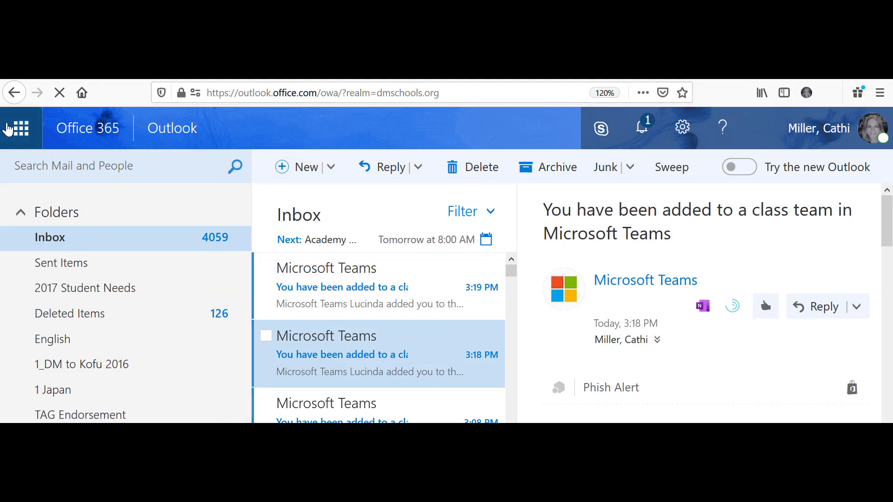
pyautogui.click(18, 129)
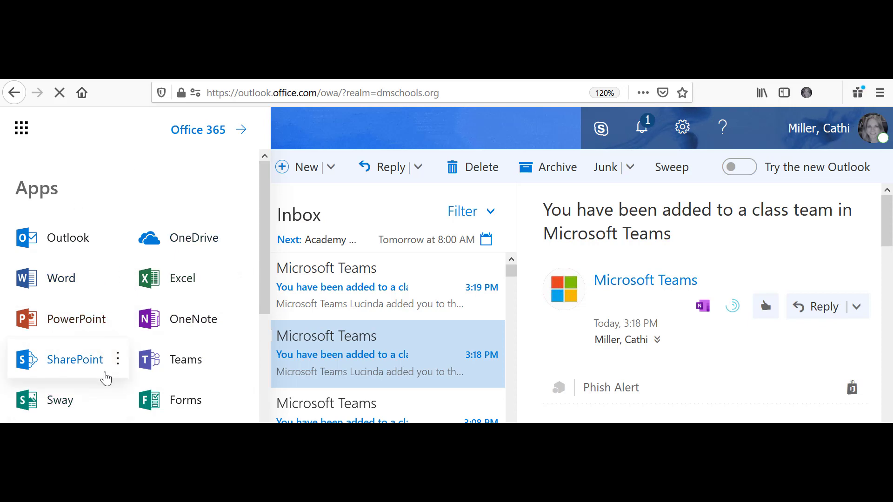
pyautogui.click(307, 132)
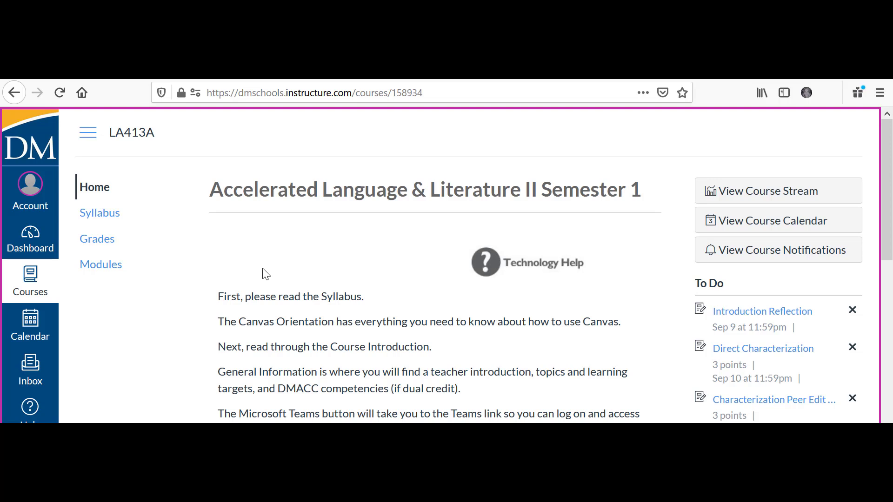
# - Open the Direct Characterization assignment from To Do and bring up its submission form
pyautogui.click(759, 352)
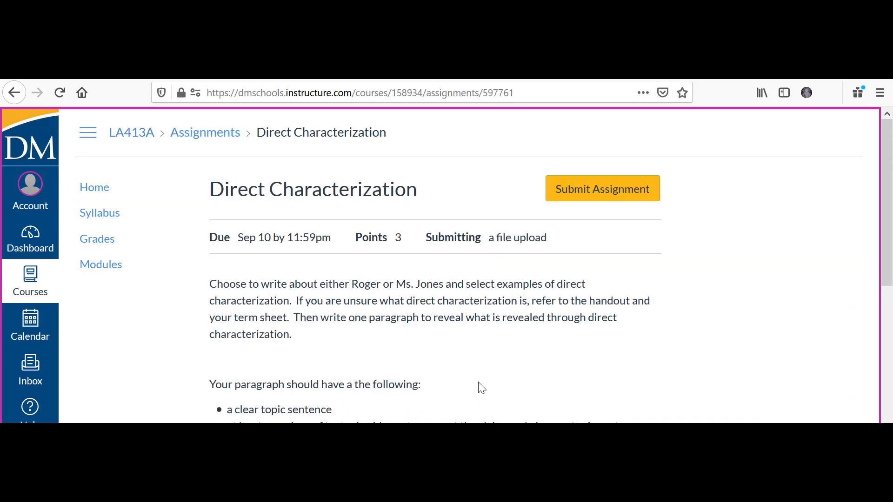
pyautogui.scroll(-5, 481, 388)
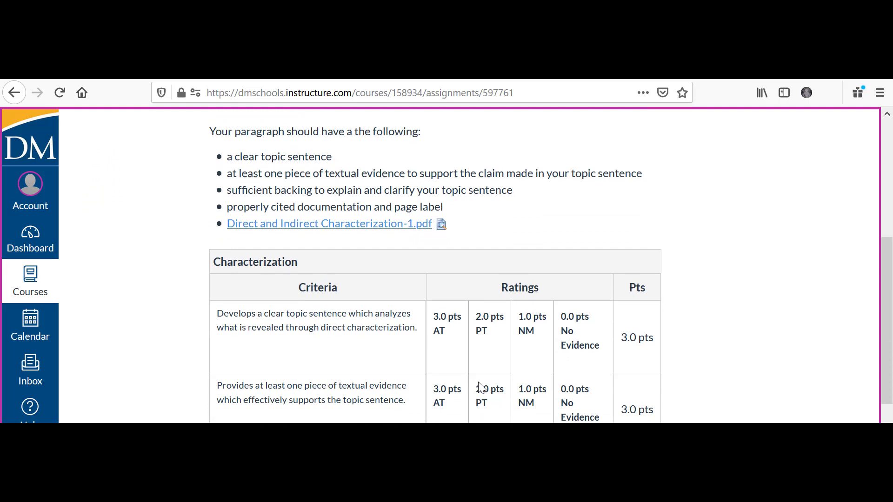
pyautogui.scroll(5, 480, 388)
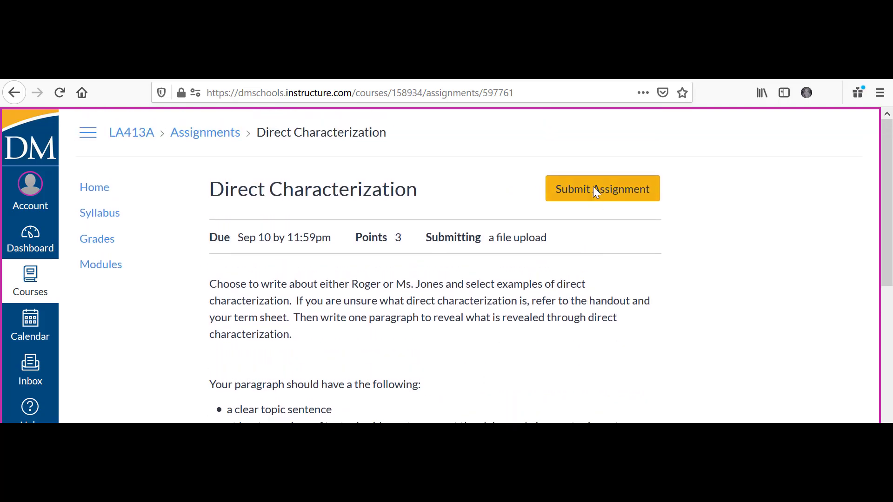
pyautogui.click(596, 191)
pyautogui.scroll(2, 450, 288)
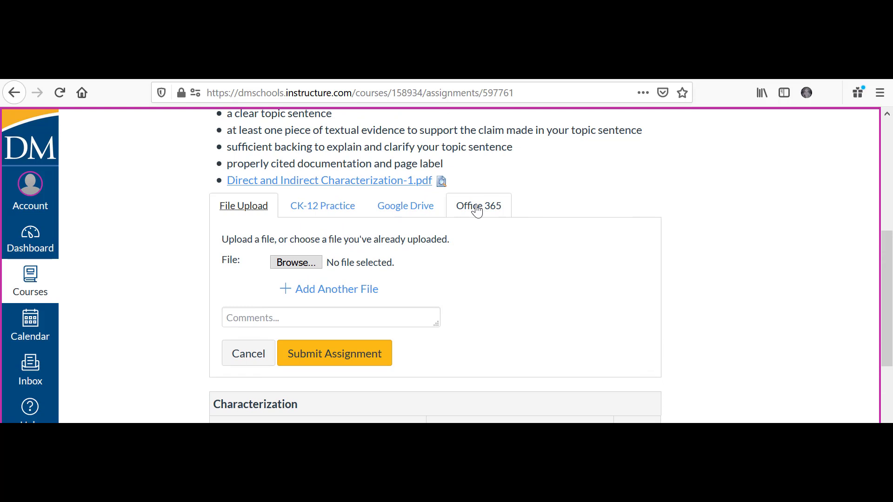
pyautogui.click(477, 210)
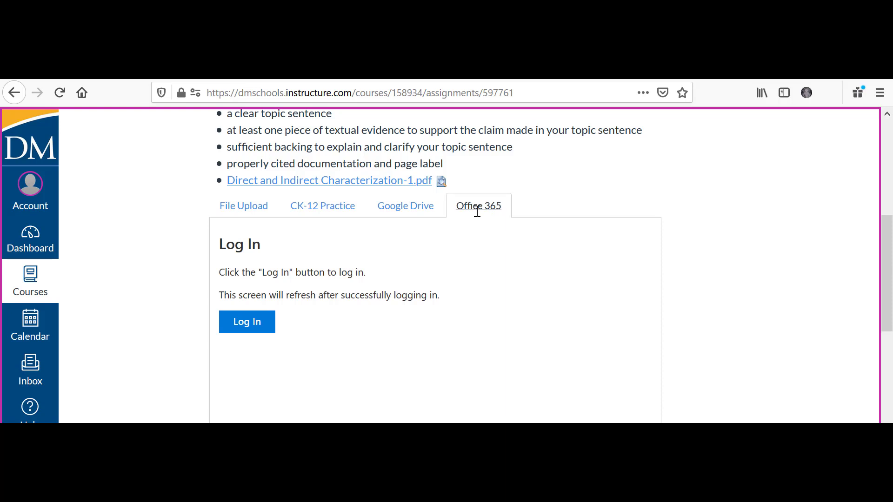
pyautogui.click(238, 212)
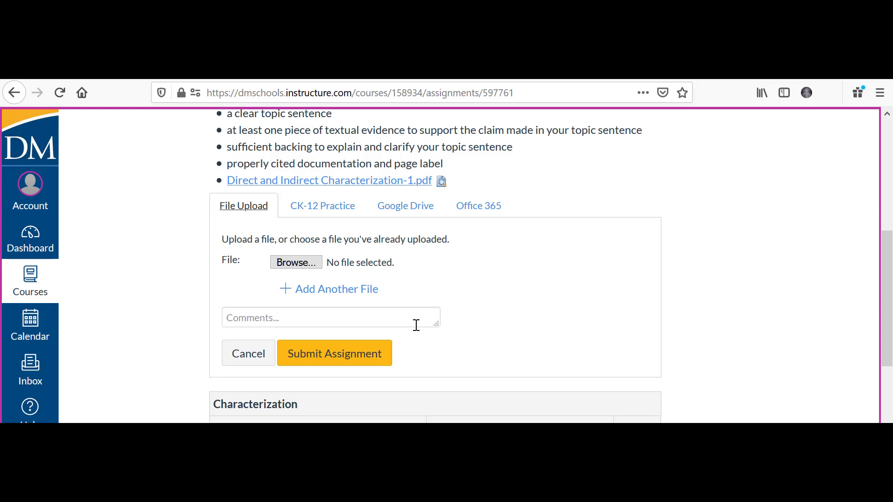
# - Upload Characterization Paragraph.docx from Desktop > 1 Documents to Upload and submit it
pyautogui.click(286, 264)
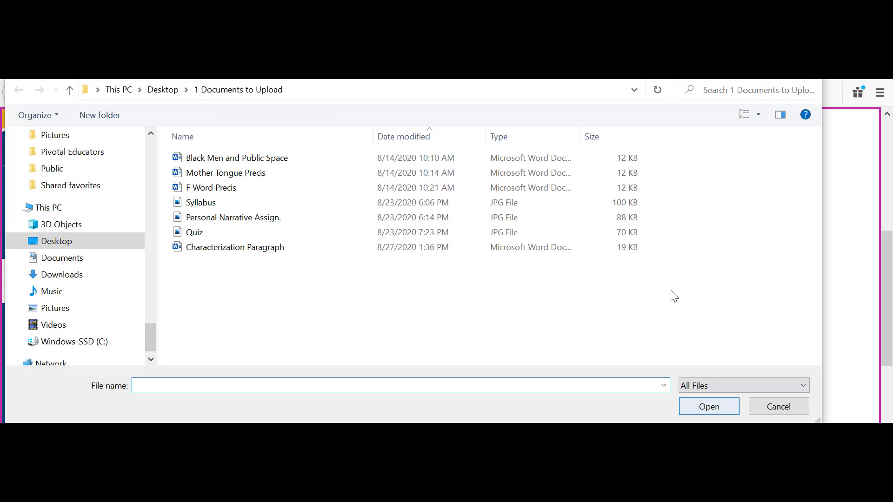
pyautogui.click(170, 94)
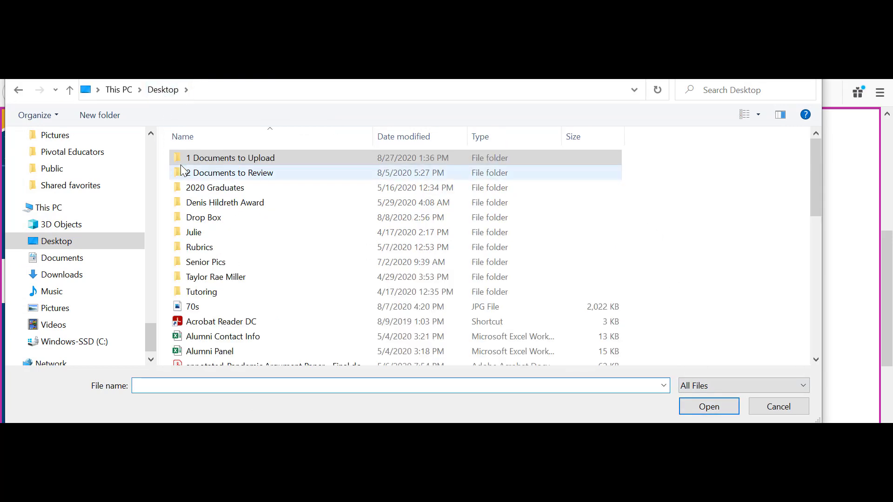
pyautogui.doubleClick(211, 163)
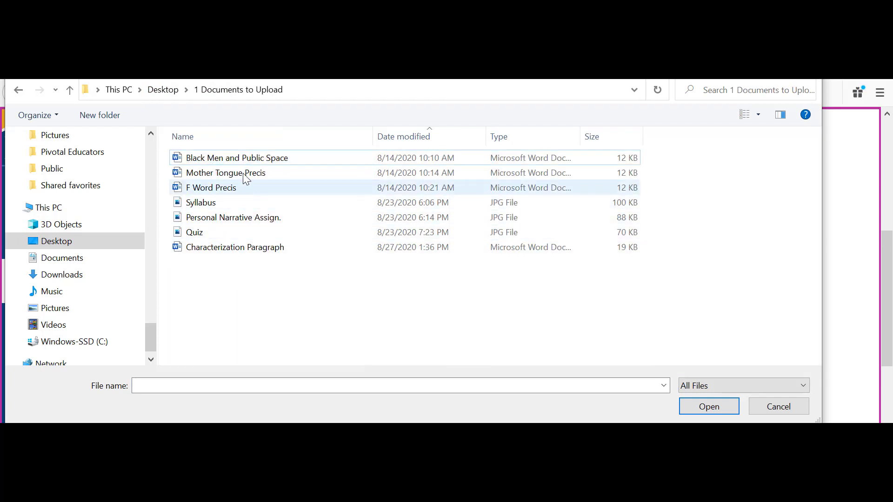
pyautogui.click(395, 139)
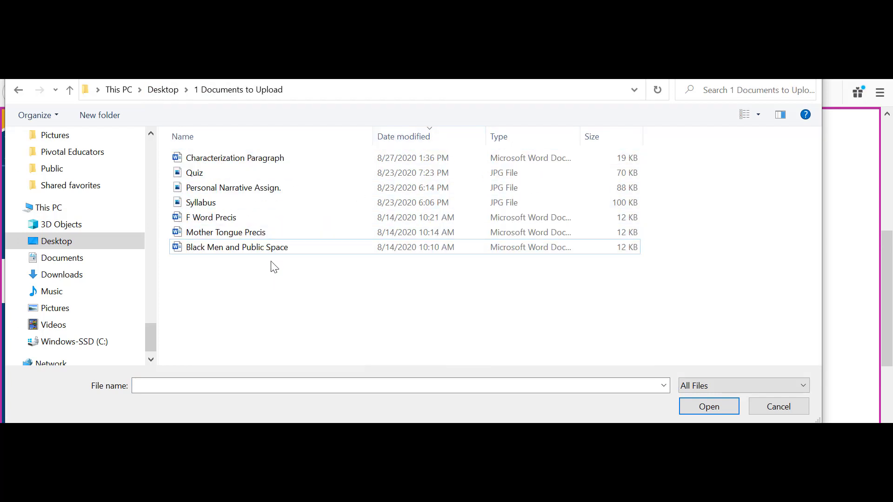
pyautogui.doubleClick(239, 159)
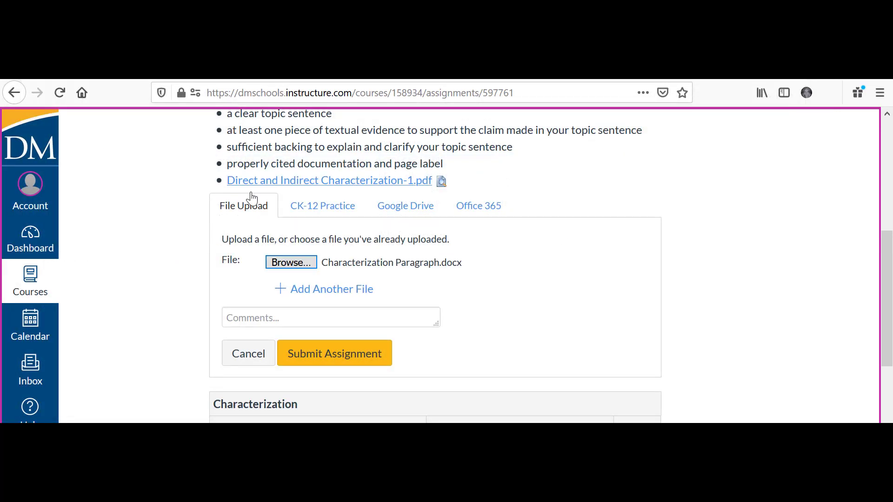
pyautogui.click(345, 359)
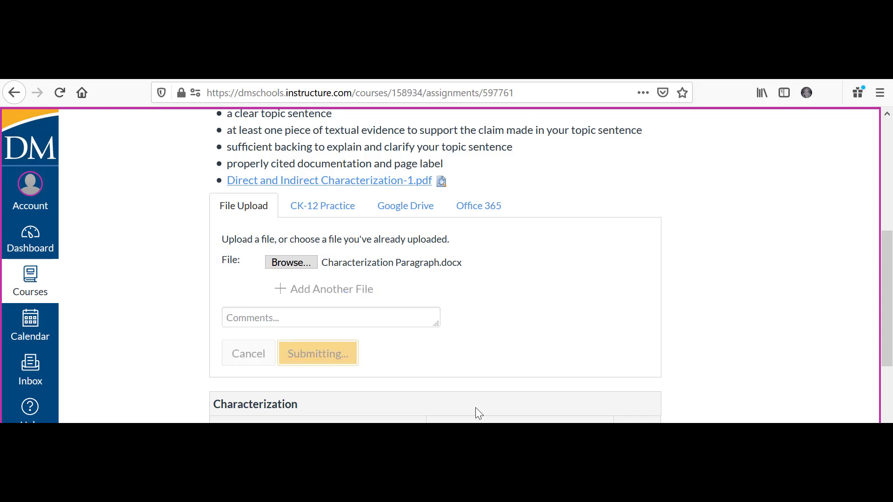